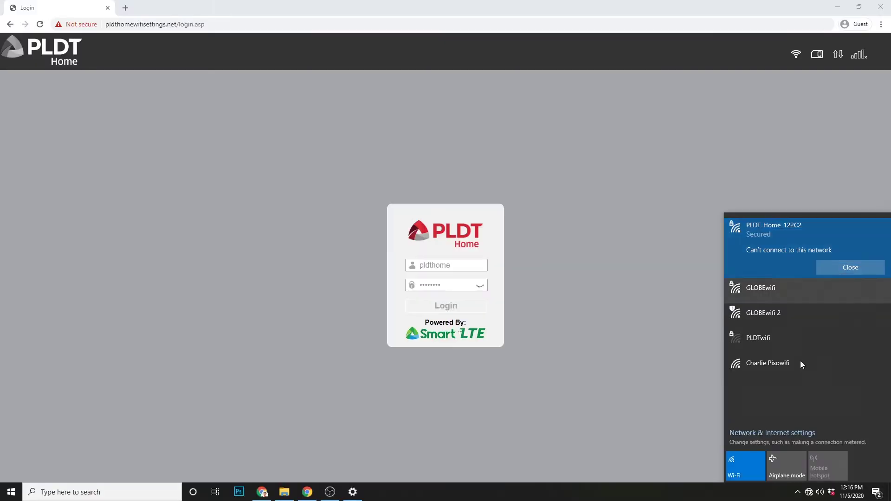
# Step: Forget the saved PLDT_Slow network under Wi-Fi > Manage known networks in Windows Settings
pyautogui.rightClick(810, 493)
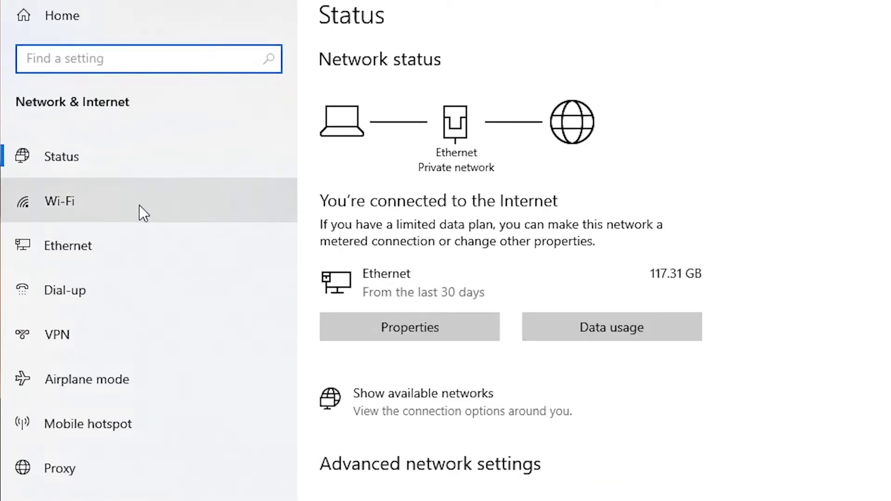
pyautogui.click(139, 205)
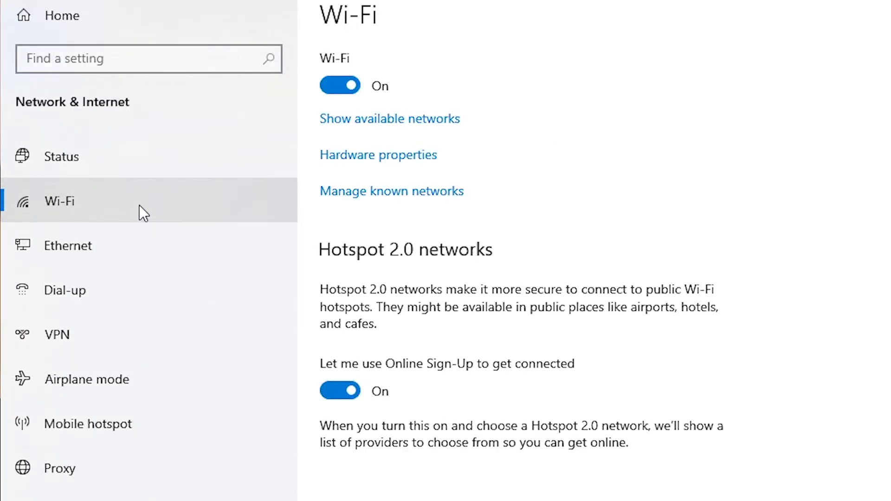
pyautogui.click(350, 192)
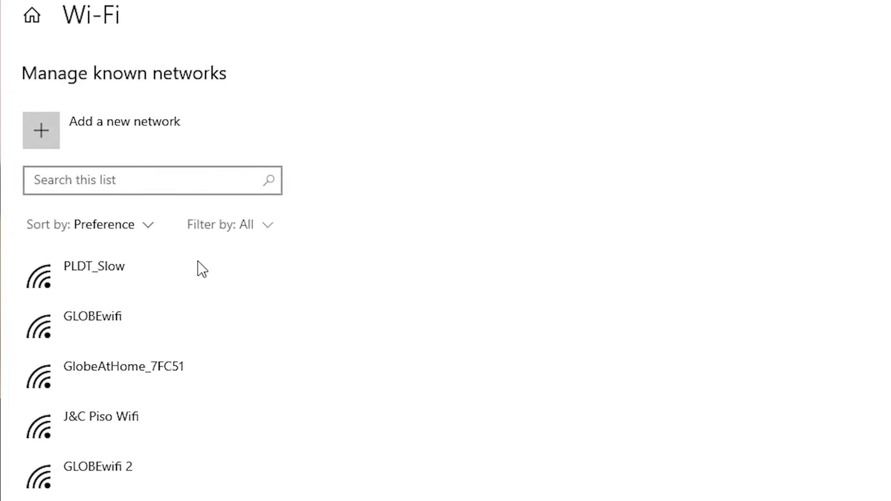
pyautogui.click(184, 270)
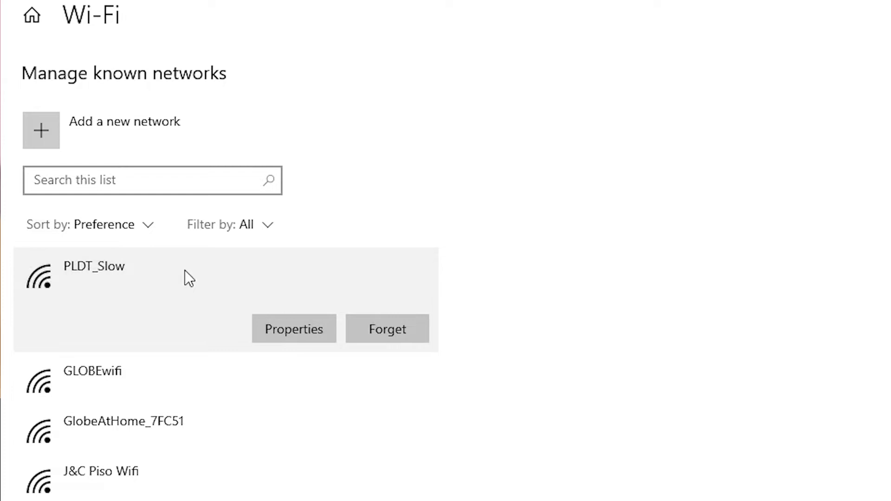
pyautogui.click(401, 327)
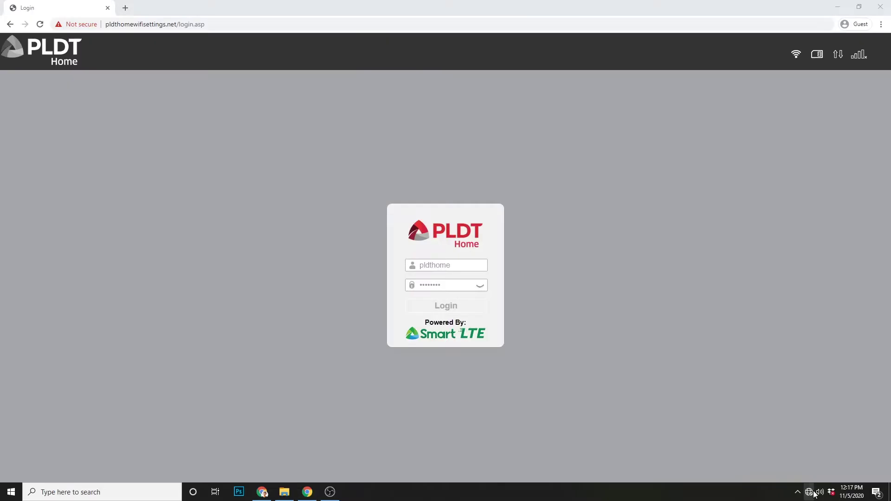
# Step: Join PLDT_Home_122C2 with its pasted security key and allow the PC to be discoverable
pyautogui.click(801, 302)
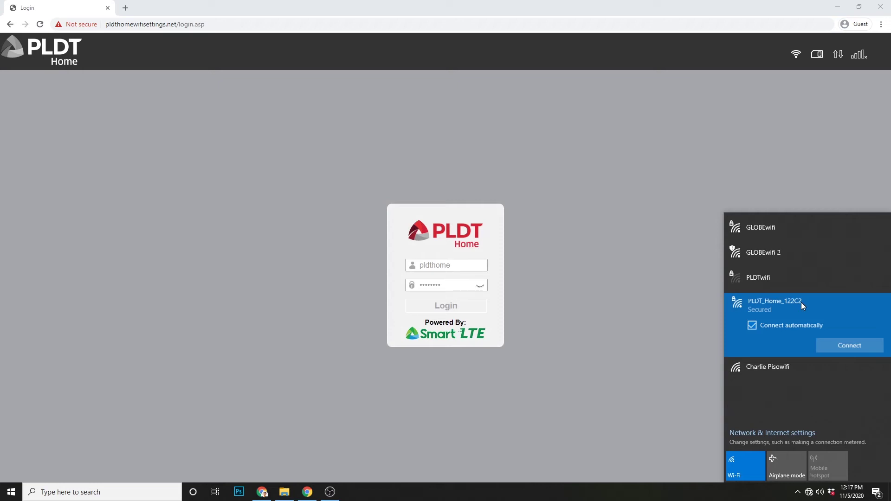
pyautogui.click(824, 344)
pyautogui.hotkey('ctrl', 'v')
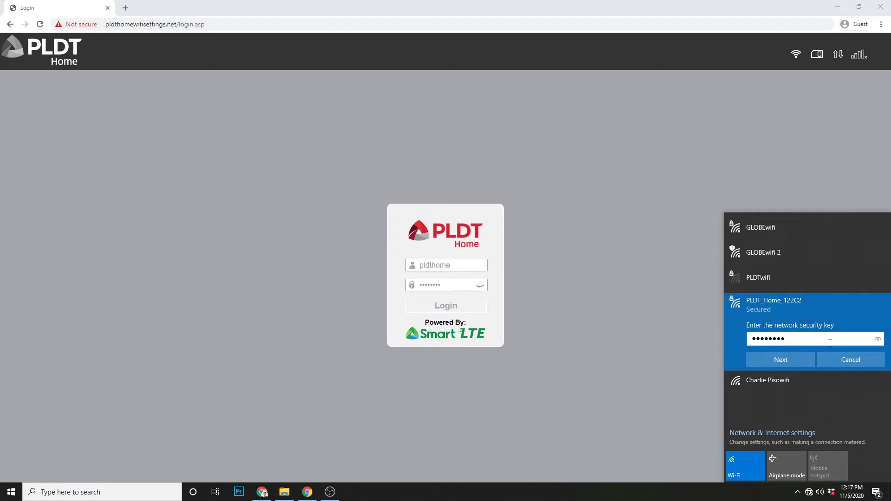
pyautogui.click(778, 363)
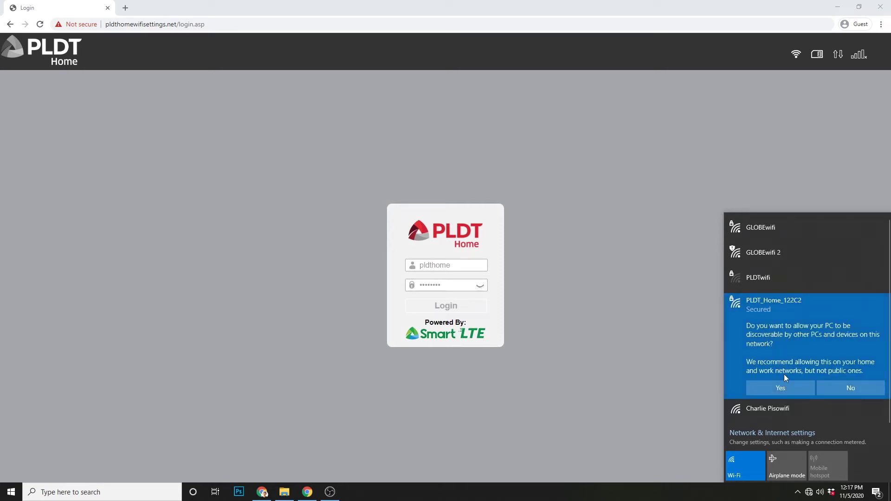
pyautogui.click(784, 390)
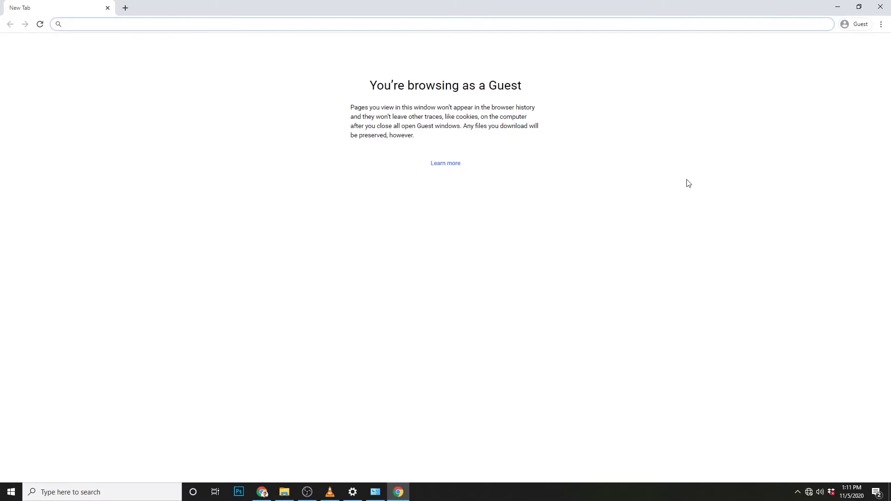
# Step: Load 192.168.1.1 in Chrome and proceed past the certificate privacy warning
pyautogui.write('192.168.1')
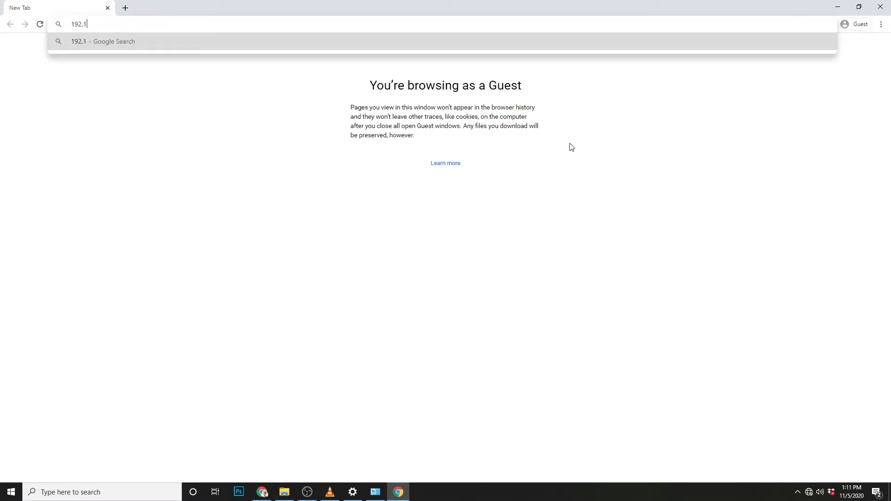
pyautogui.write('.1')
pyautogui.press('Return')
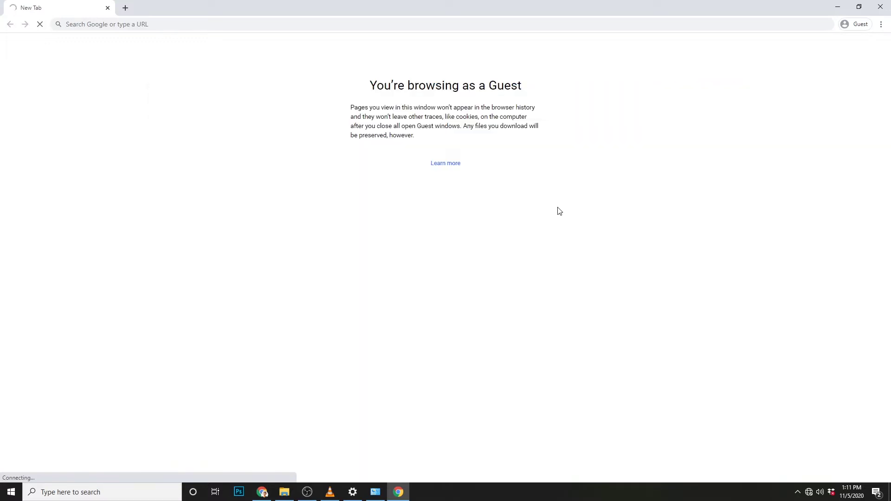
pyautogui.click(321, 242)
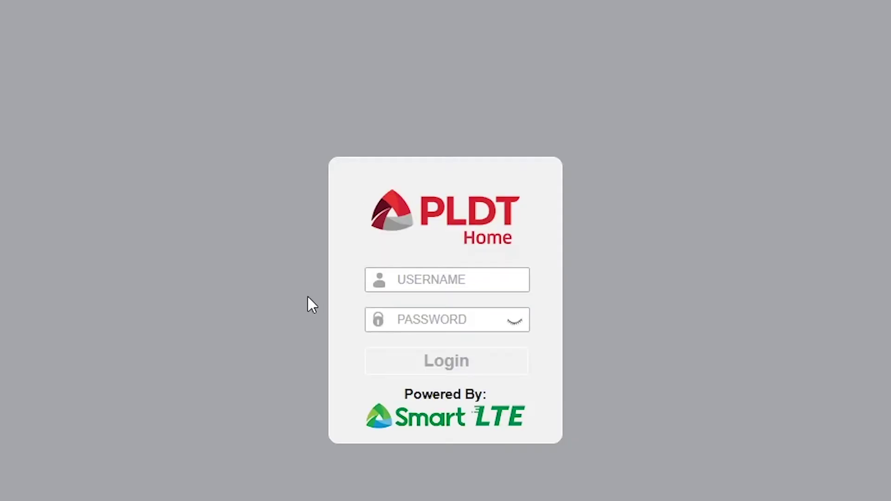
# Step: Log in to the router admin page with the admin credentials
pyautogui.click(425, 274)
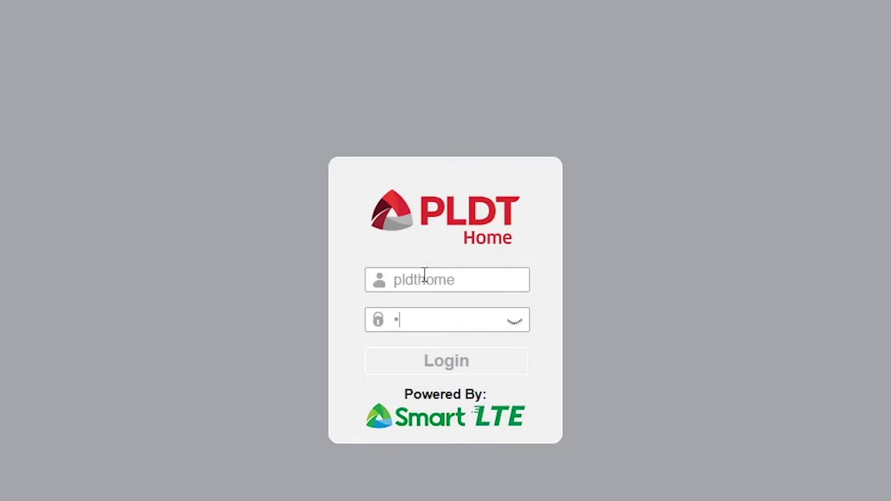
pyautogui.write('••••••••••')
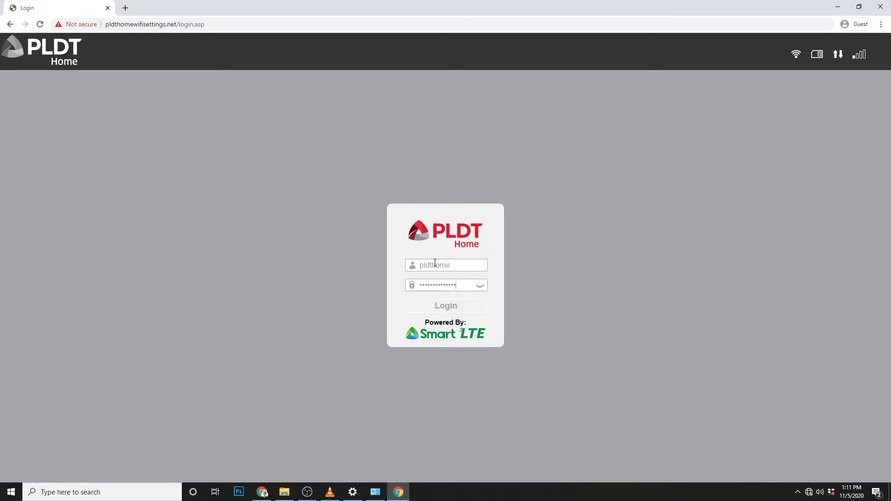
pyautogui.click(453, 308)
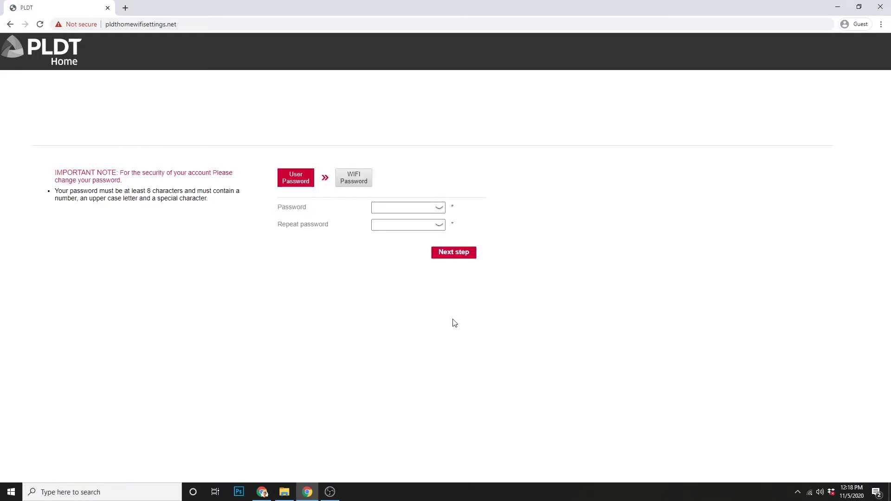
# Step: Enter a new admin password in both password fields and submit it
pyautogui.click(414, 207)
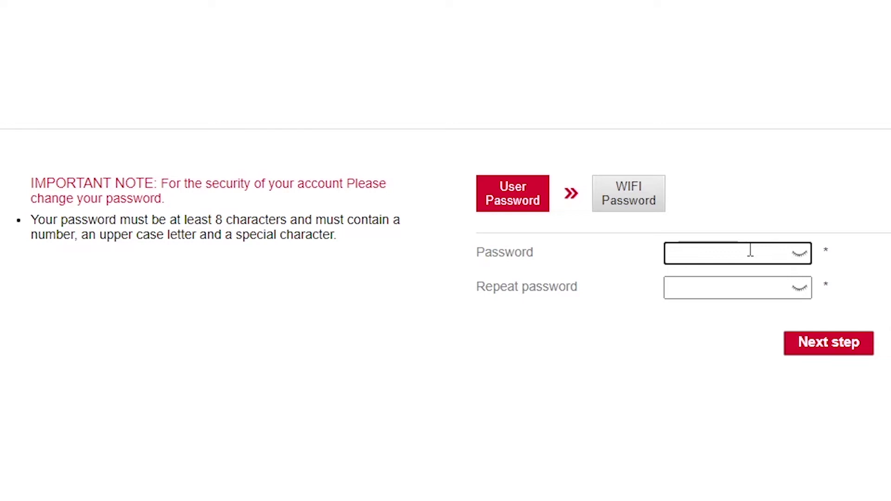
pyautogui.write('•••••••••')
pyautogui.press('Tab')
pyautogui.write('••')
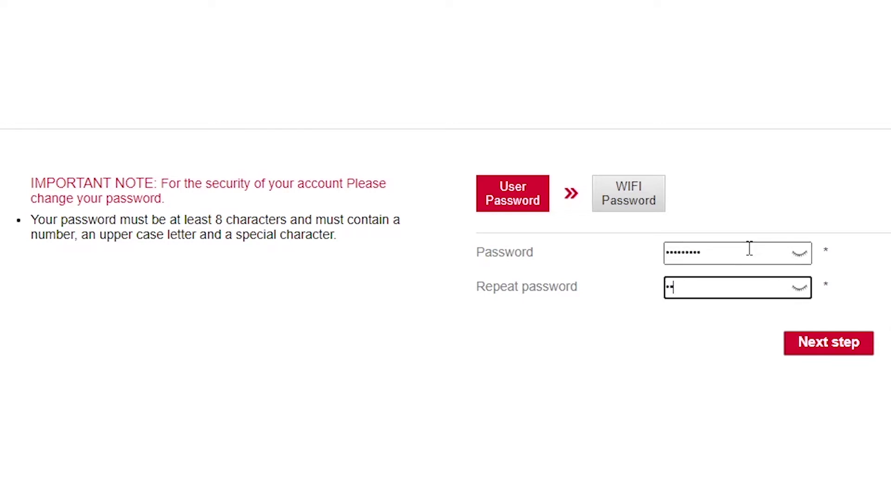
pyautogui.write('•••••••')
pyautogui.click(815, 355)
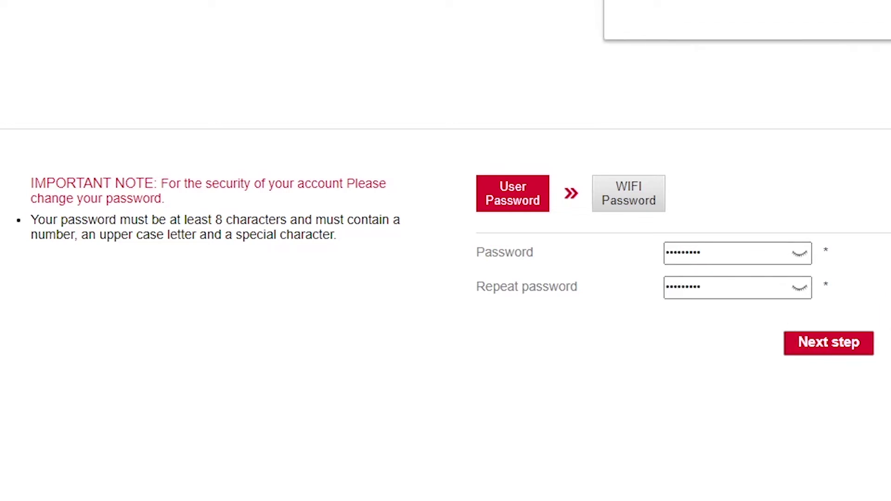
# Step: Replace both password entries with a revised new password and reveal them to verify they match
pyautogui.click(725, 255)
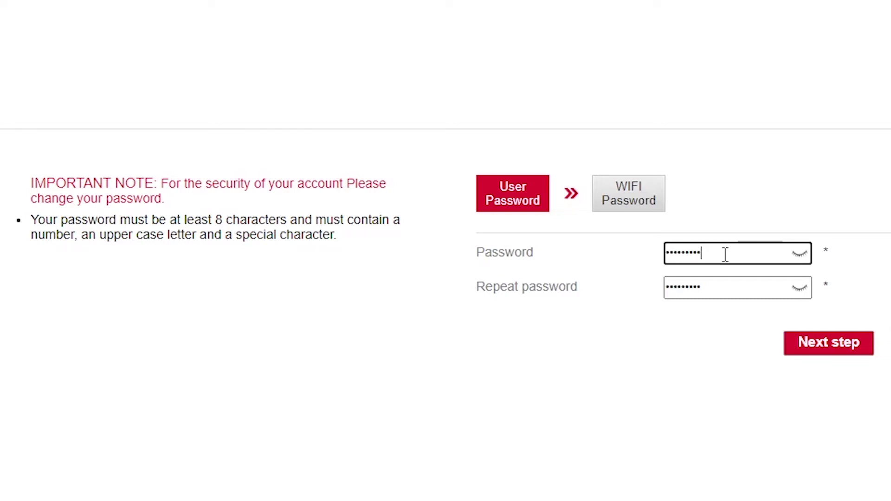
pyautogui.moveTo(726, 255); pyautogui.dragTo(666, 255)
pyautogui.write('1')
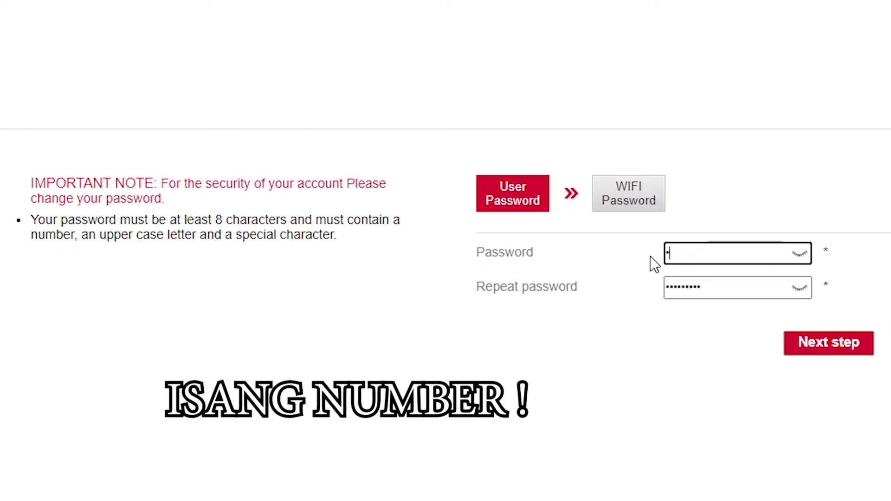
pyautogui.write('********')
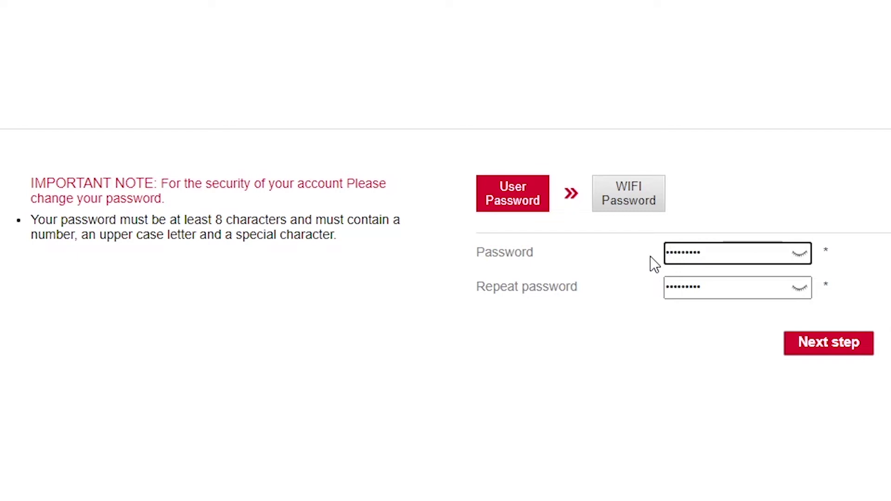
pyautogui.write('*****')
pyautogui.moveTo(666, 288); pyautogui.dragTo(700, 294)
pyautogui.write('**********')
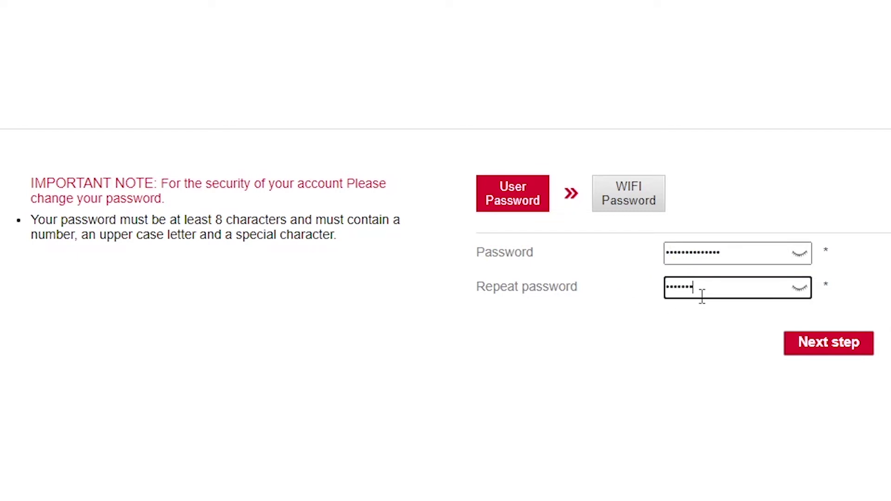
pyautogui.write('Qwer')
pyautogui.click(799, 288)
pyautogui.click(800, 254)
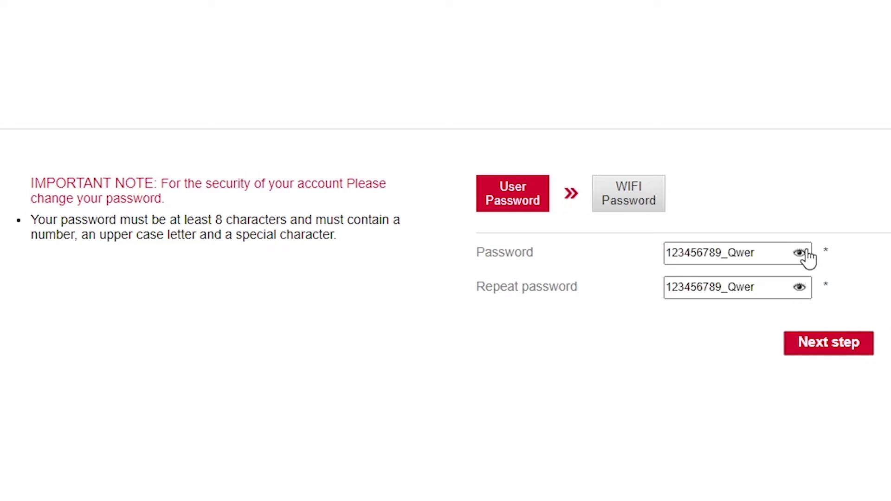
# Step: Set a new Wi-Fi password and rename the network to PLDT_Slow, then submit
pyautogui.click(828, 355)
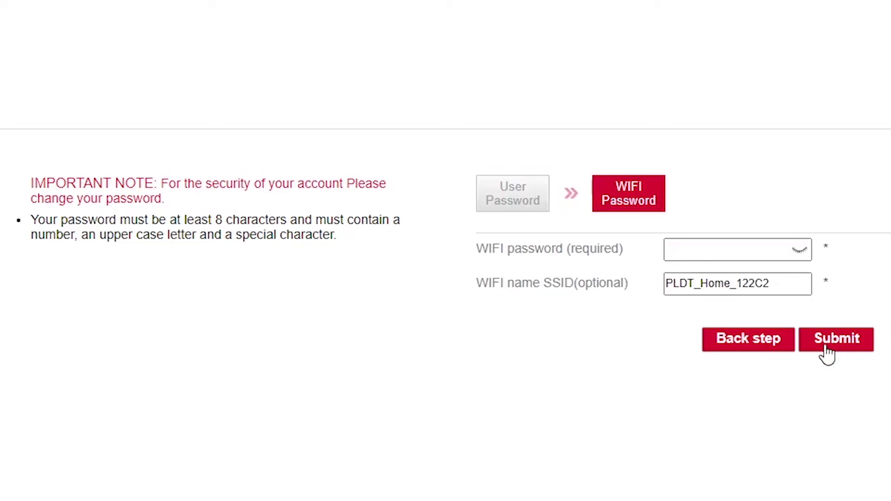
pyautogui.click(759, 250)
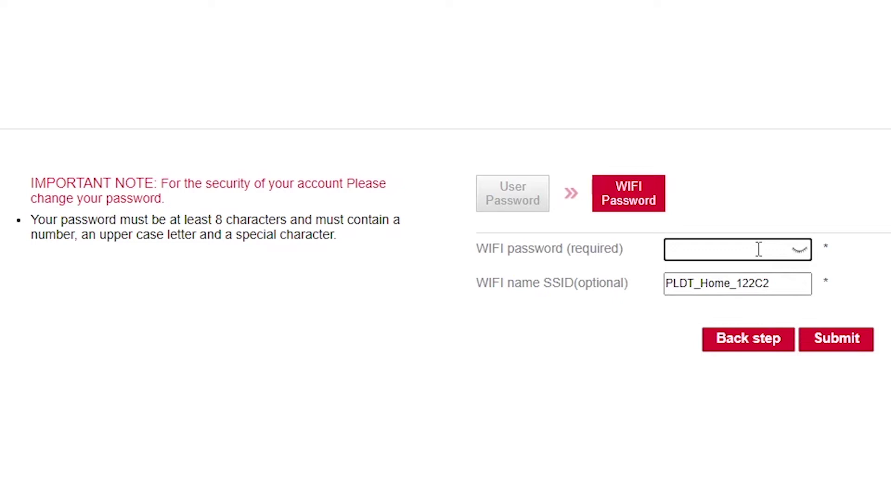
pyautogui.write('123456')
pyautogui.write('•••••••')
pyautogui.moveTo(782, 283); pyautogui.dragTo(691, 297)
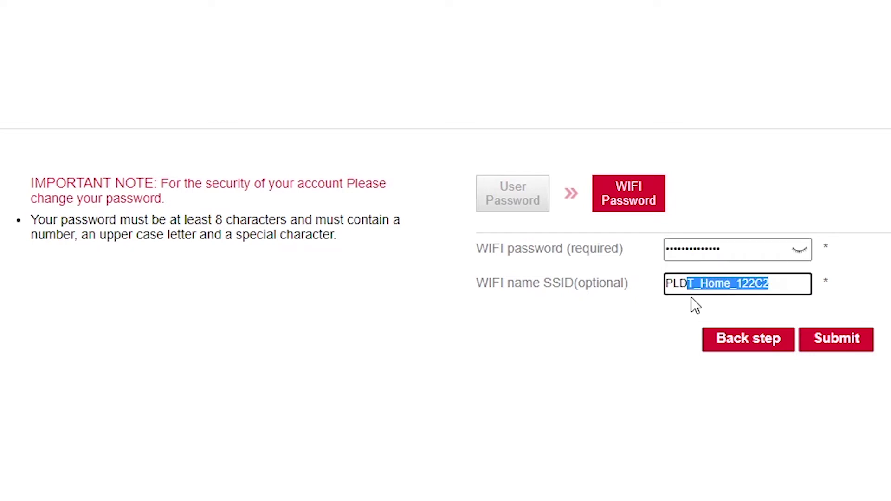
pyautogui.write('Slow')
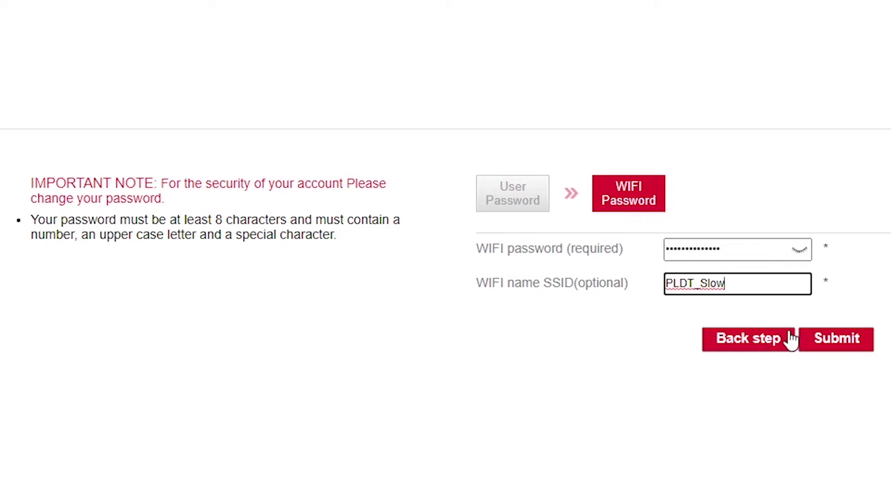
pyautogui.click(824, 342)
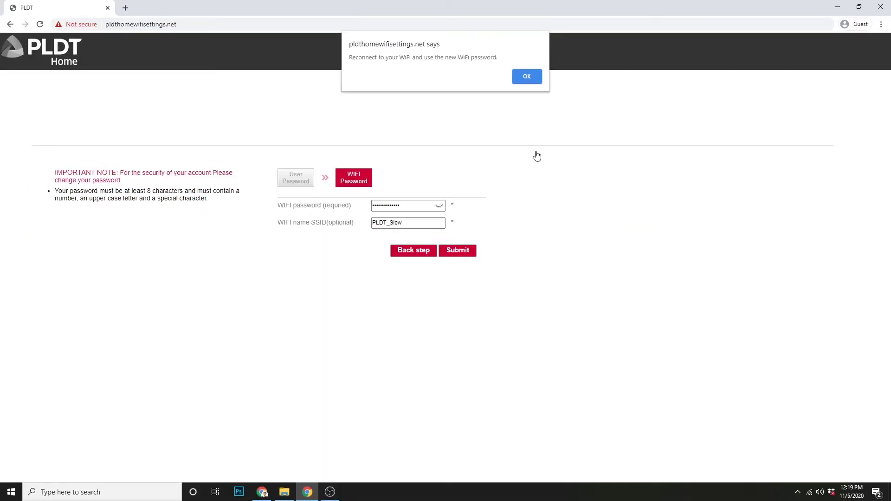
# Step: Dismiss the reconnect alert, reconnect to Wi-Fi, and return to the router settings
pyautogui.click(526, 78)
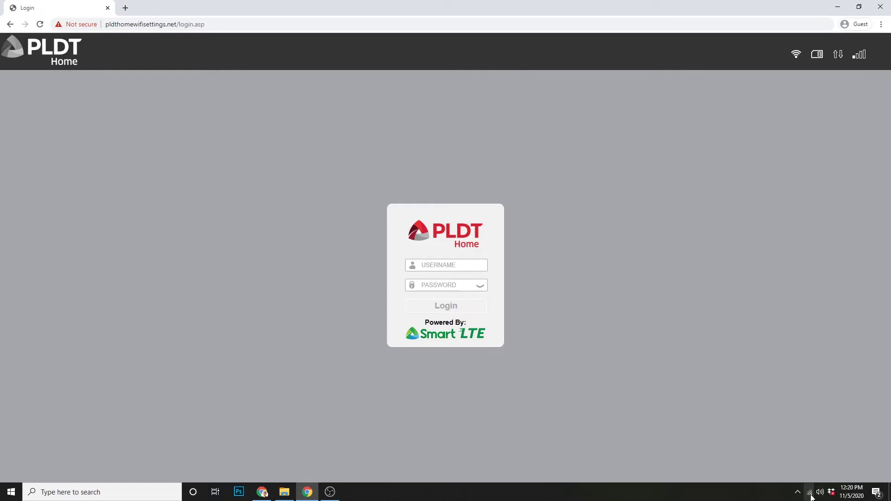
pyautogui.click(810, 493)
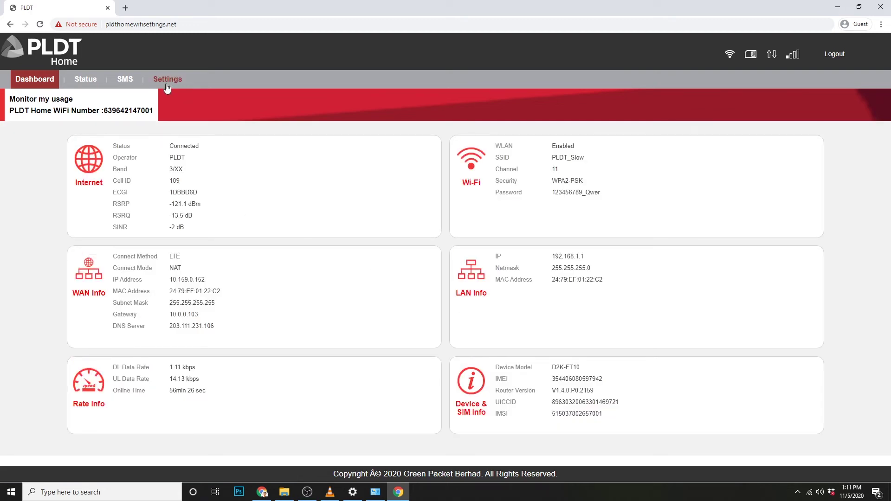
pyautogui.click(168, 80)
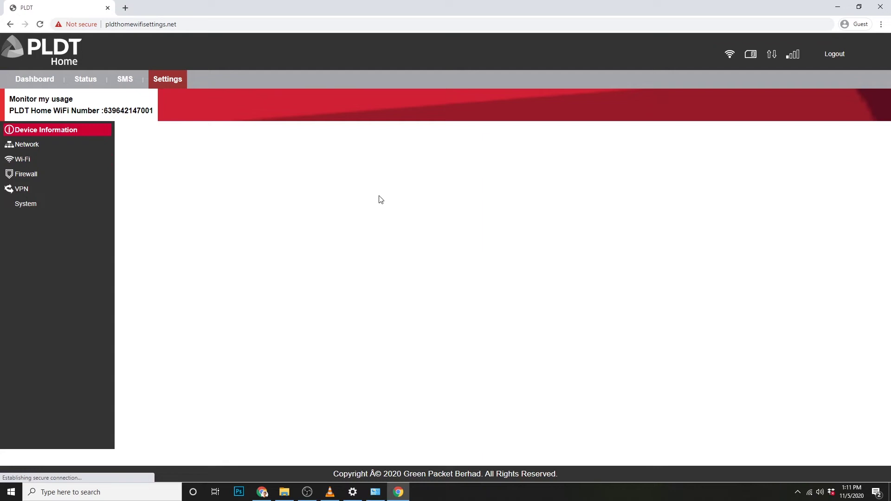
# Step: Untick Broadcast SSID Enable under Wi-Fi > WLAN Settings and submit the change
pyautogui.click(18, 161)
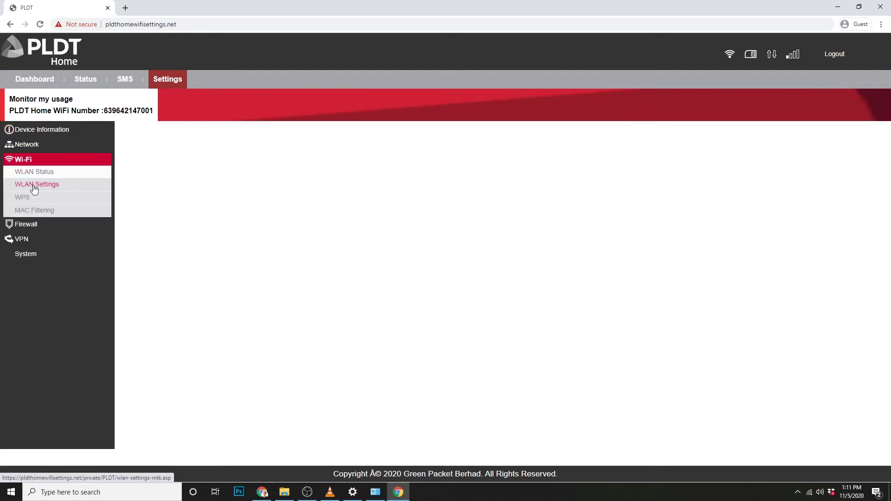
pyautogui.click(33, 184)
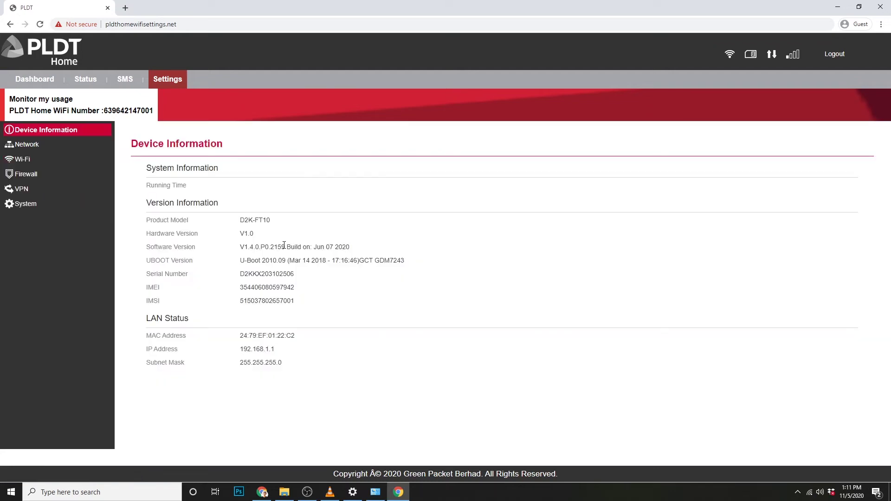
pyautogui.click(33, 160)
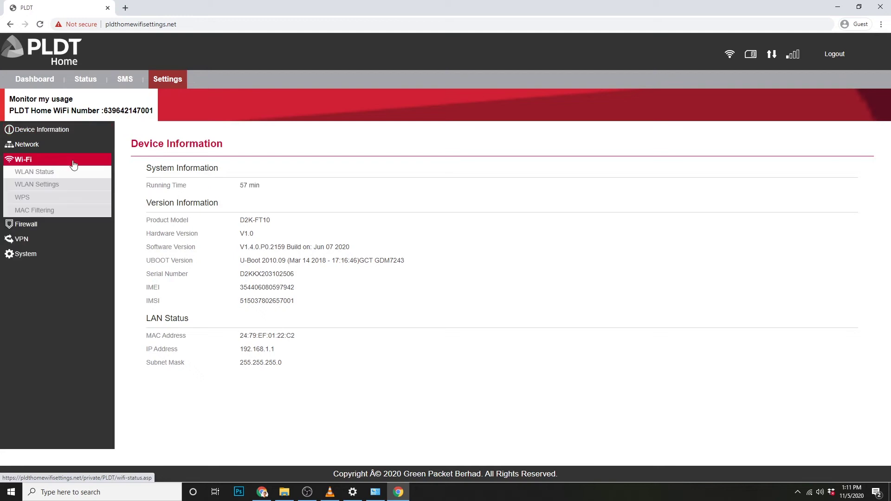
pyautogui.click(63, 187)
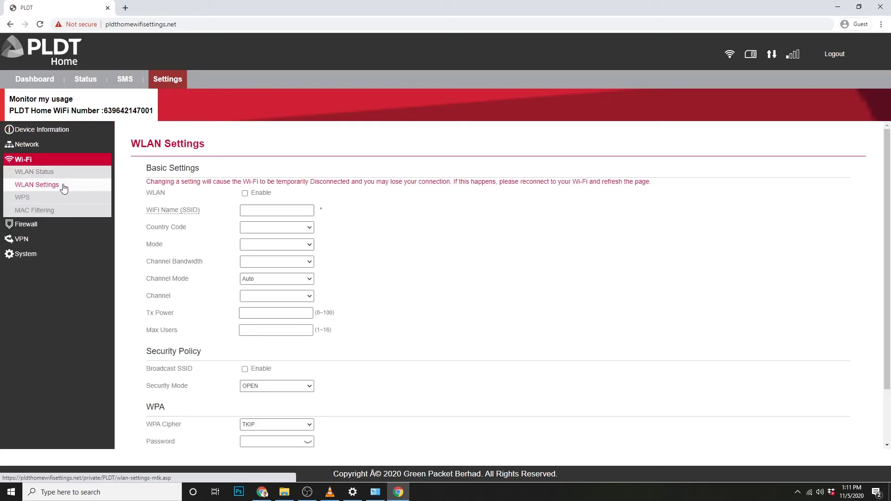
pyautogui.scroll(-1, 513, 280)
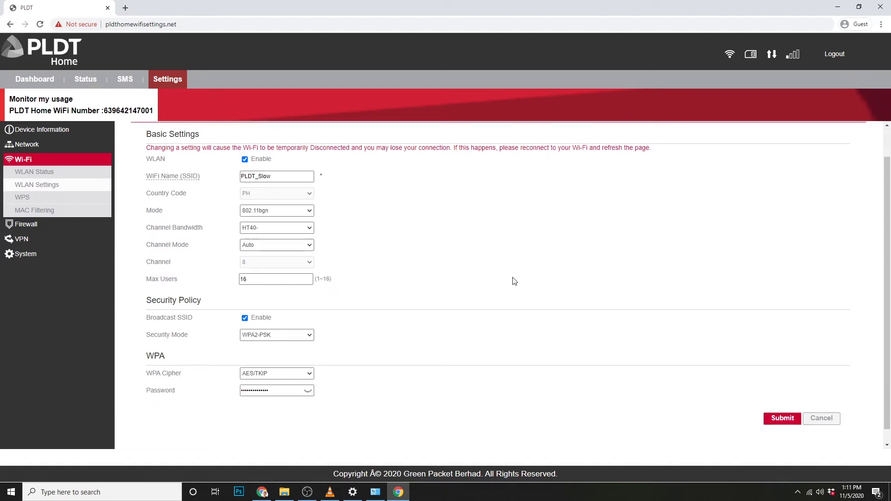
pyautogui.scroll(-1, 513, 281)
pyautogui.click(245, 305)
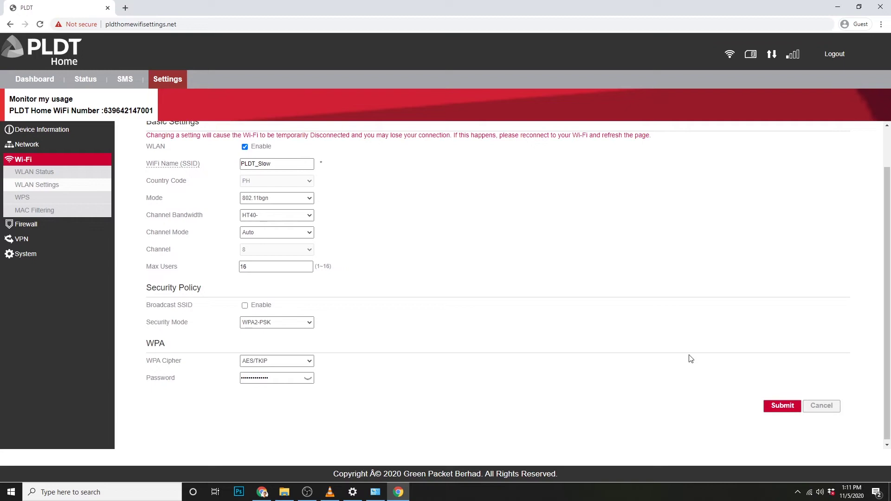
pyautogui.click(783, 406)
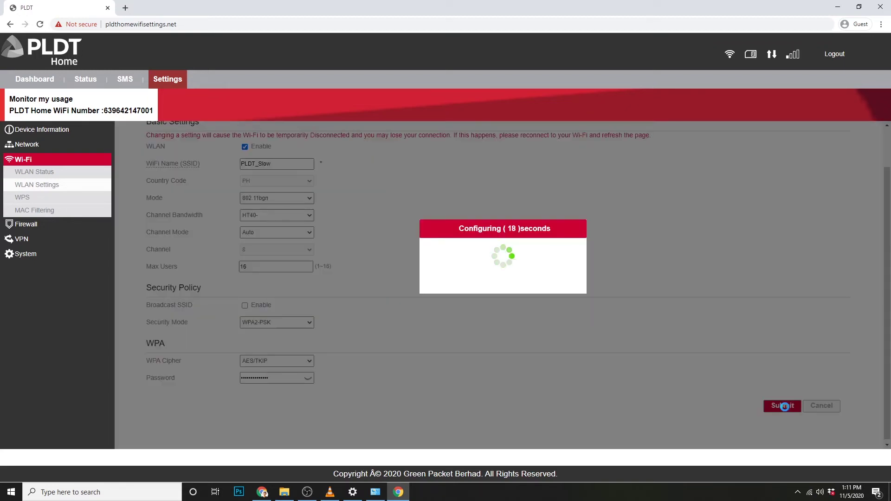